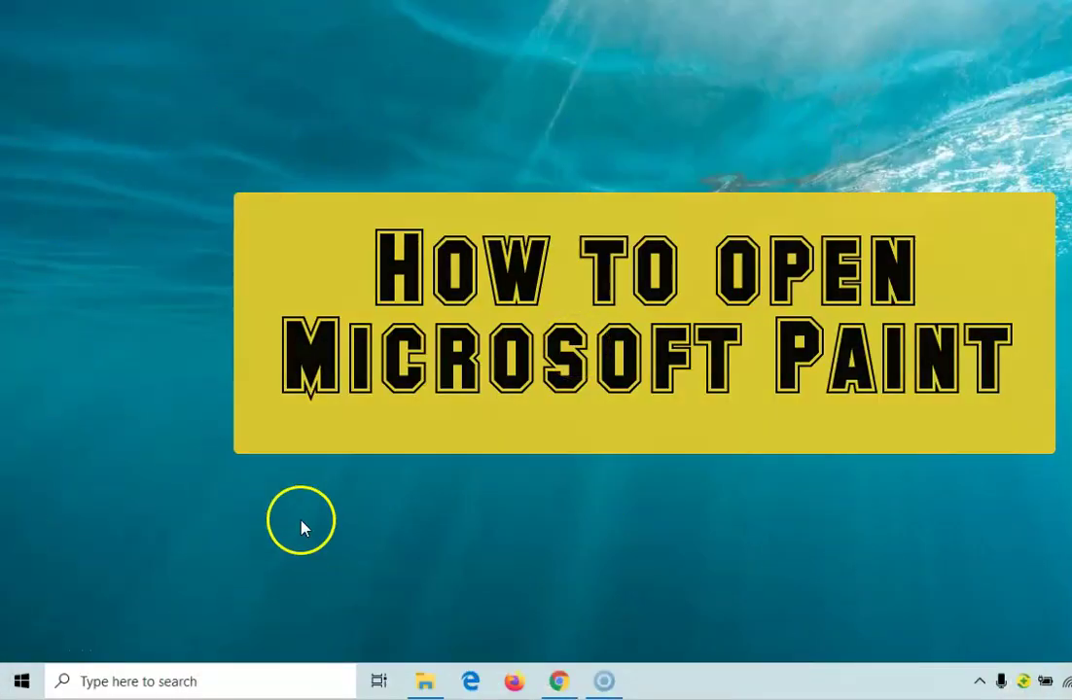
Step: Launch Paint from the Windows Accessories group in the Start menu
{"action": "left_click", "coordinate": [22, 685]}
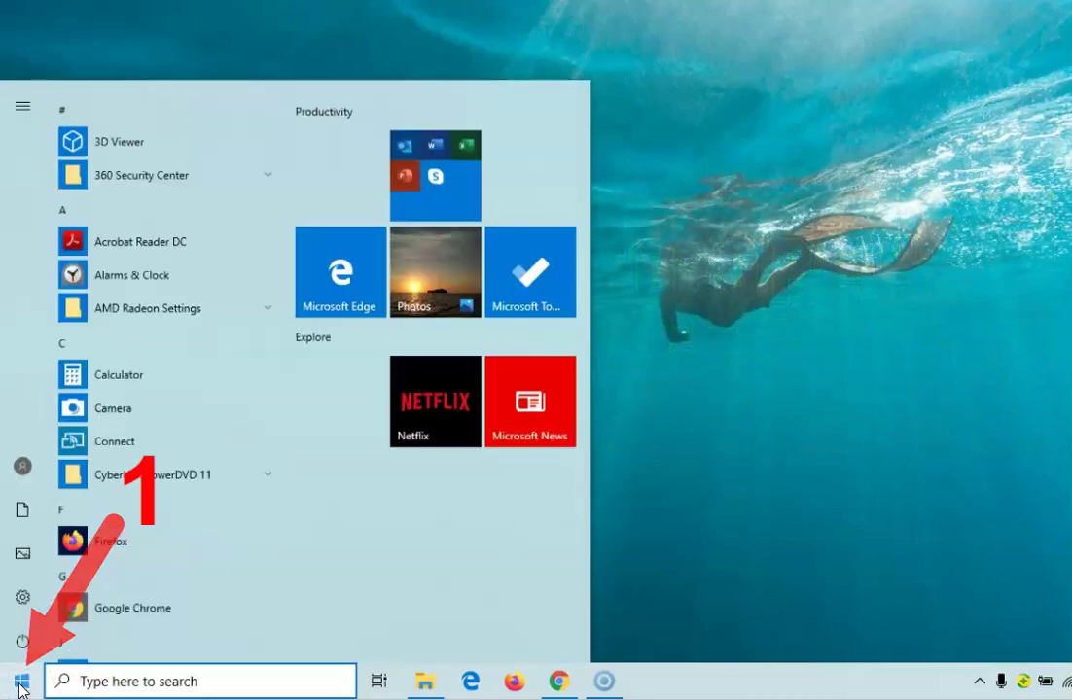
{"action": "scroll", "coordinate": [124, 293], "scroll_direction": "down", "scroll_amount": 10}
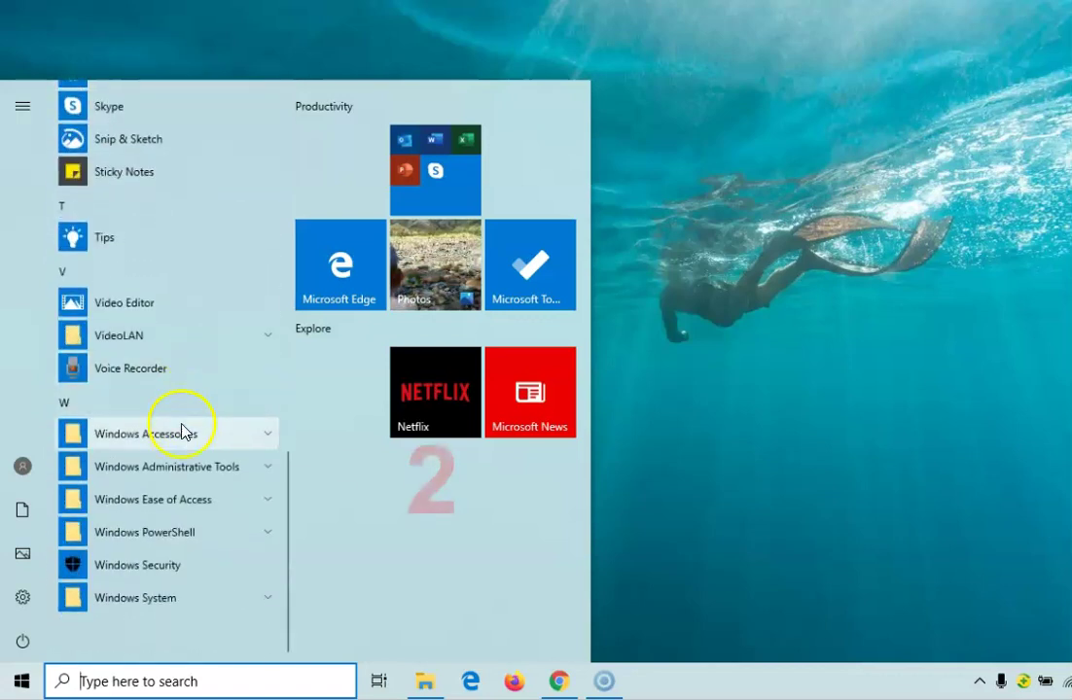
{"action": "left_click", "coordinate": [270, 441]}
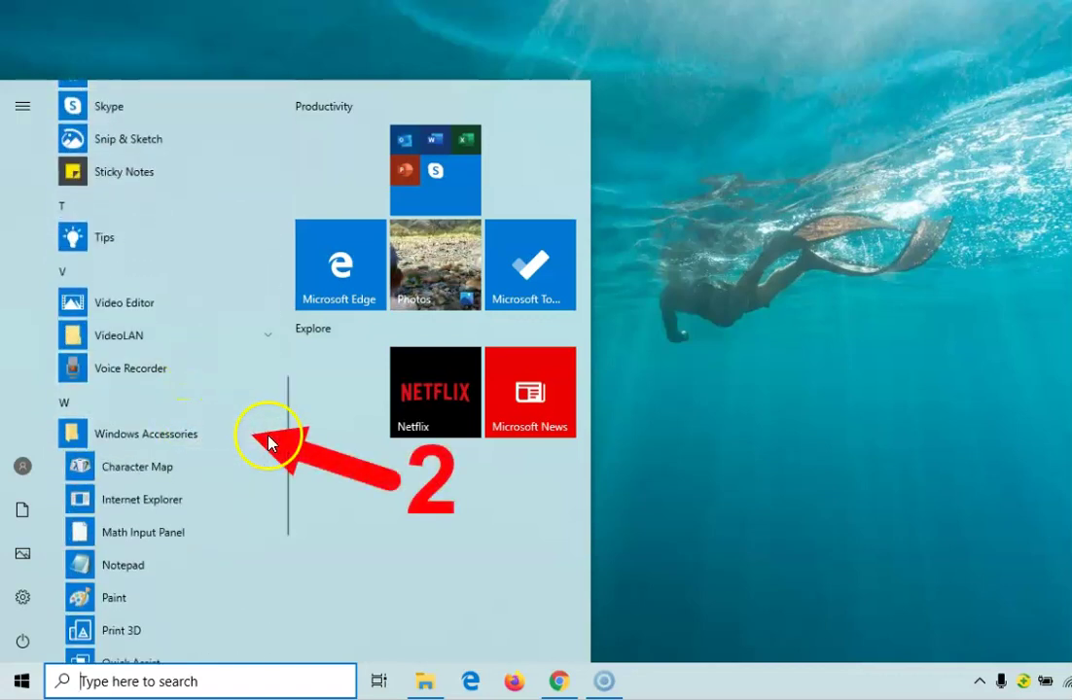
{"action": "left_click", "coordinate": [148, 600]}
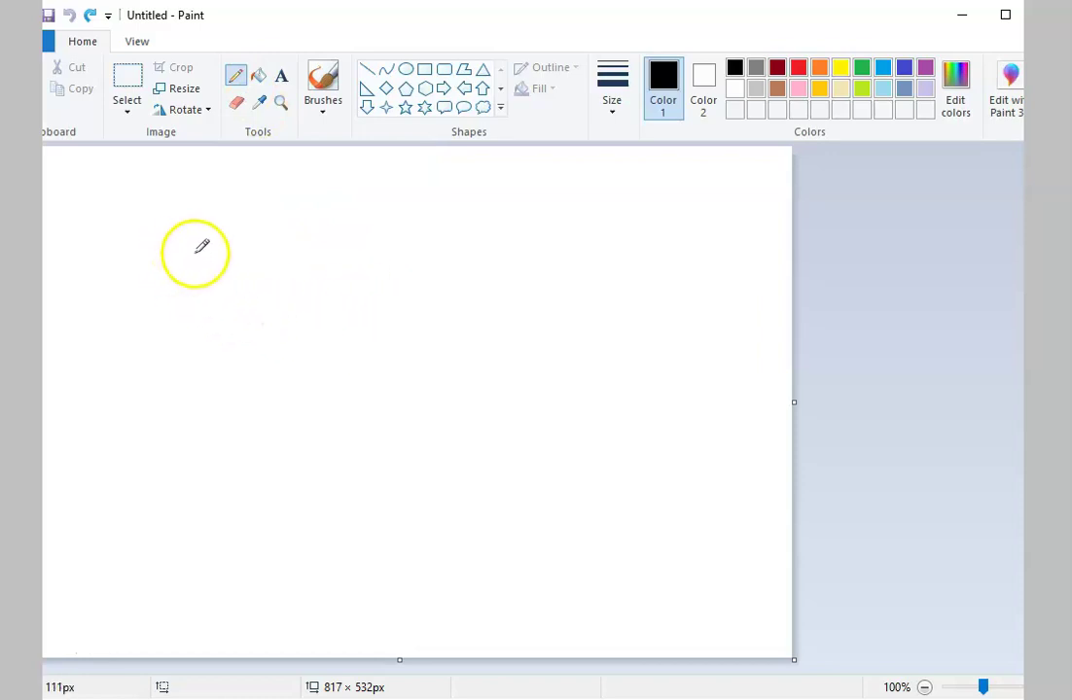
Step: Pencil-draw a black cloud outline, two wavy lines to its right and a loopy line beneath
{"action": "mouse_move", "coordinate": [198, 252]}
{"action": "left_mouse_down"}
{"action": "mouse_move", "coordinate": [199, 219]}
{"action": "mouse_move", "coordinate": [173, 209]}
{"action": "mouse_move", "coordinate": [146, 215]}
{"action": "mouse_move", "coordinate": [144, 252]}
{"action": "mouse_move", "coordinate": [107, 236]}
{"action": "mouse_move", "coordinate": [81, 258]}
{"action": "mouse_move", "coordinate": [100, 289]}
{"action": "mouse_move", "coordinate": [55, 287]}
{"action": "mouse_move", "coordinate": [49, 321]}
{"action": "mouse_move", "coordinate": [92, 338]}
{"action": "mouse_move", "coordinate": [115, 321]}
{"action": "mouse_move", "coordinate": [132, 352]}
{"action": "mouse_move", "coordinate": [190, 348]}
{"action": "mouse_move", "coordinate": [191, 323]}
{"action": "mouse_move", "coordinate": [201, 344]}
{"action": "mouse_move", "coordinate": [256, 343]}
{"action": "mouse_move", "coordinate": [249, 301]}
{"action": "mouse_move", "coordinate": [279, 307]}
{"action": "mouse_move", "coordinate": [302, 285]}
{"action": "mouse_move", "coordinate": [293, 252]}
{"action": "mouse_move", "coordinate": [259, 254]}
{"action": "mouse_move", "coordinate": [248, 227]}
{"action": "mouse_move", "coordinate": [226, 221]}
{"action": "mouse_move", "coordinate": [198, 246]}
{"action": "left_mouse_up"}
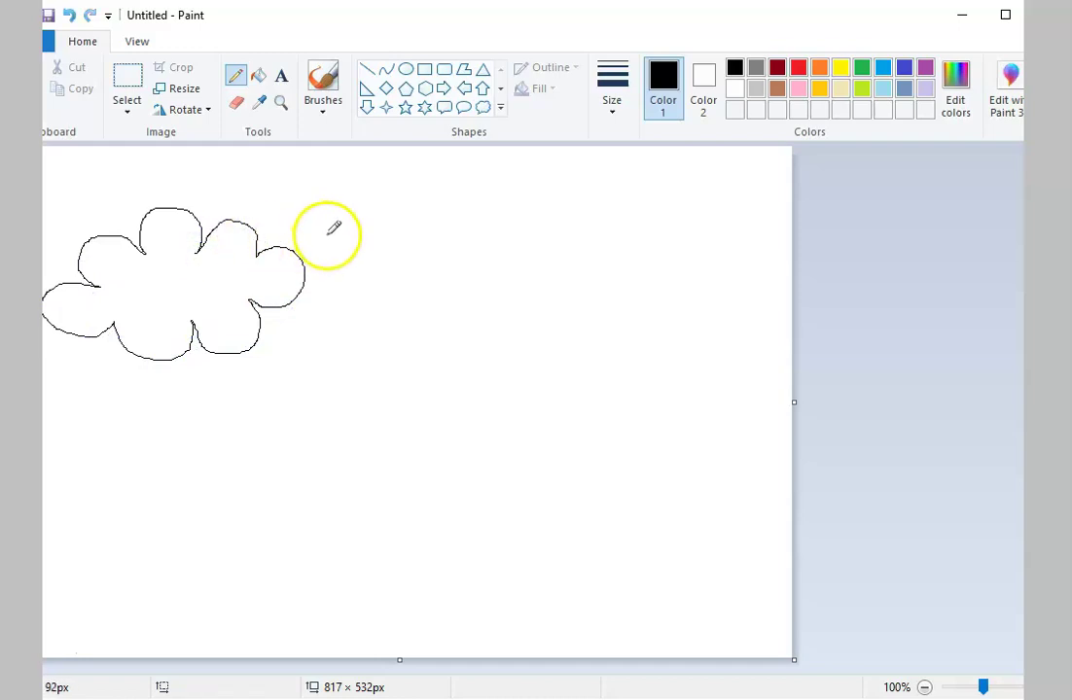
{"action": "left_click_drag", "start_coordinate": [326, 243], "coordinate": [658, 181]}
{"action": "mouse_move", "coordinate": [336, 277]}
{"action": "left_mouse_down"}
{"action": "mouse_move", "coordinate": [435, 257]}
{"action": "mouse_move", "coordinate": [520, 289]}
{"action": "mouse_move", "coordinate": [654, 226]}
{"action": "left_mouse_up"}
{"action": "mouse_move", "coordinate": [330, 316]}
{"action": "left_mouse_down"}
{"action": "mouse_move", "coordinate": [370, 309]}
{"action": "mouse_move", "coordinate": [360, 347]}
{"action": "mouse_move", "coordinate": [424, 321]}
{"action": "mouse_move", "coordinate": [415, 347]}
{"action": "mouse_move", "coordinate": [467, 329]}
{"action": "mouse_move", "coordinate": [461, 368]}
{"action": "mouse_move", "coordinate": [531, 353]}
{"action": "mouse_move", "coordinate": [513, 367]}
{"action": "mouse_move", "coordinate": [563, 333]}
{"action": "mouse_move", "coordinate": [558, 351]}
{"action": "mouse_move", "coordinate": [618, 322]}
{"action": "mouse_move", "coordinate": [607, 339]}
{"action": "mouse_move", "coordinate": [661, 303]}
{"action": "mouse_move", "coordinate": [657, 314]}
{"action": "mouse_move", "coordinate": [696, 259]}
{"action": "left_mouse_up"}
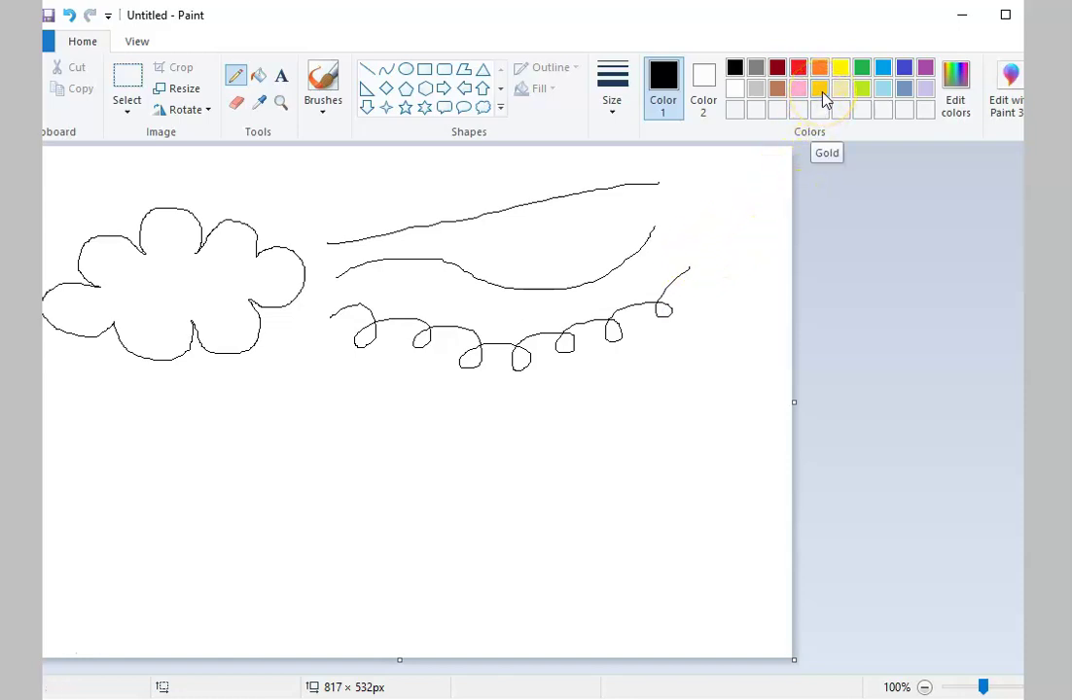
Step: Set the pencil colour to gold with the thickest line size
{"action": "left_click", "coordinate": [822, 95]}
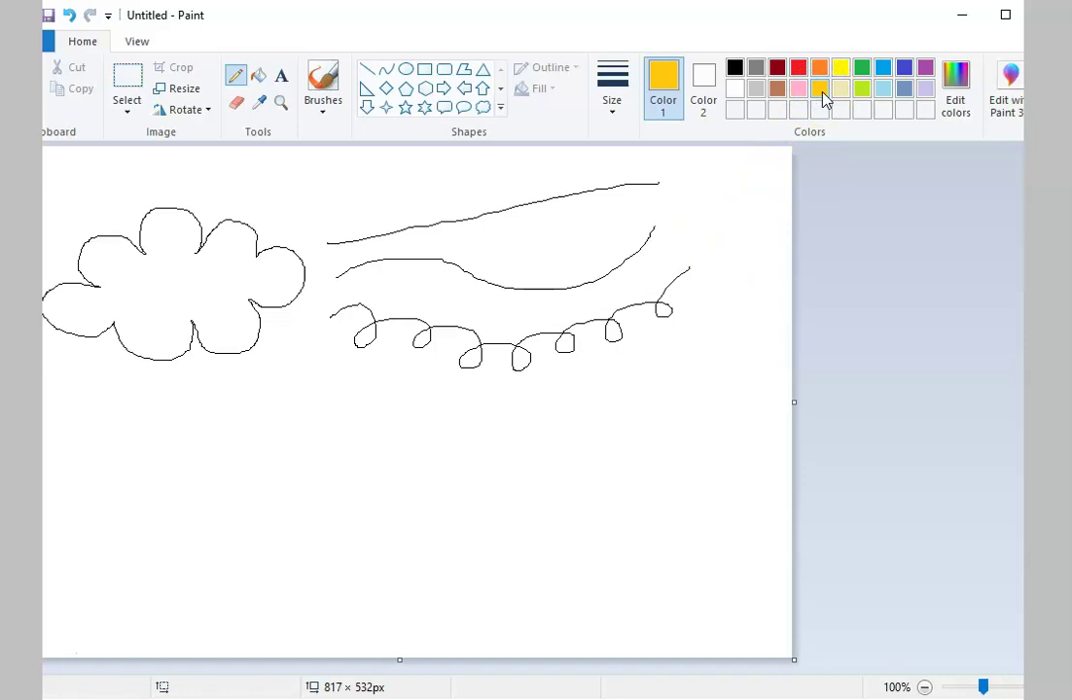
{"action": "left_click", "coordinate": [612, 115]}
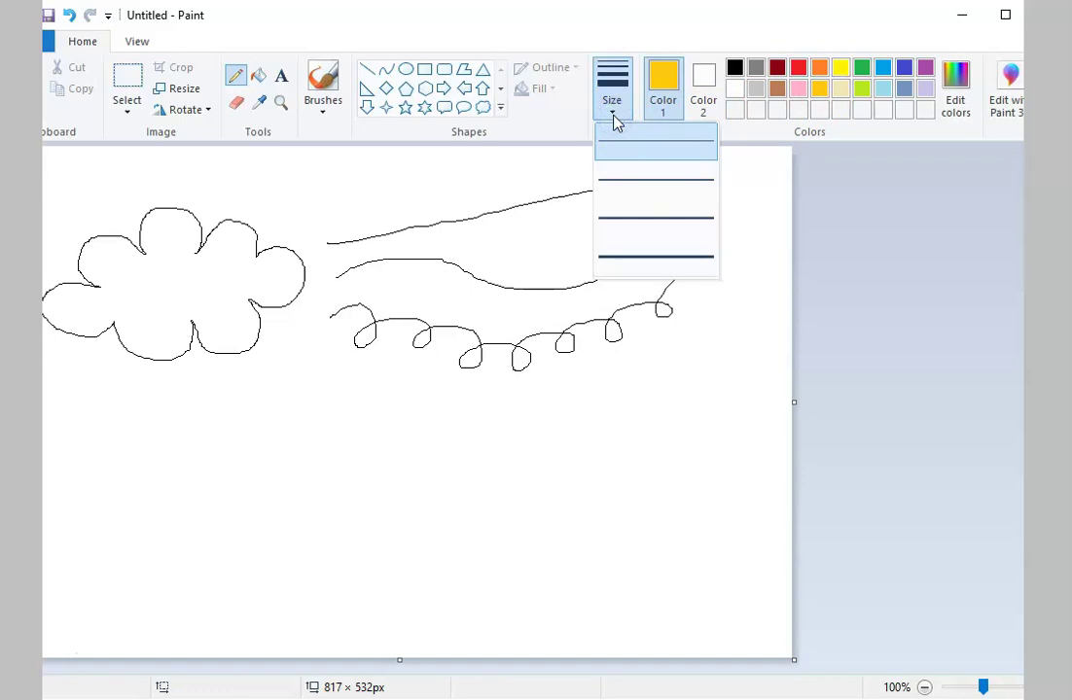
{"action": "left_click", "coordinate": [618, 138]}
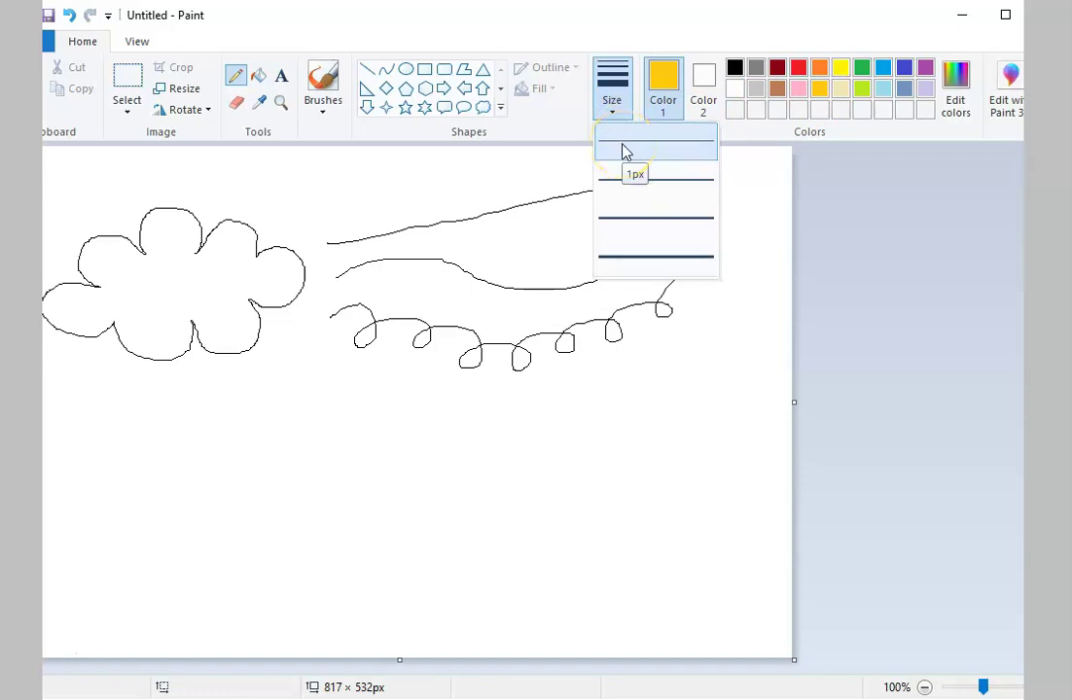
{"action": "left_click", "coordinate": [642, 257]}
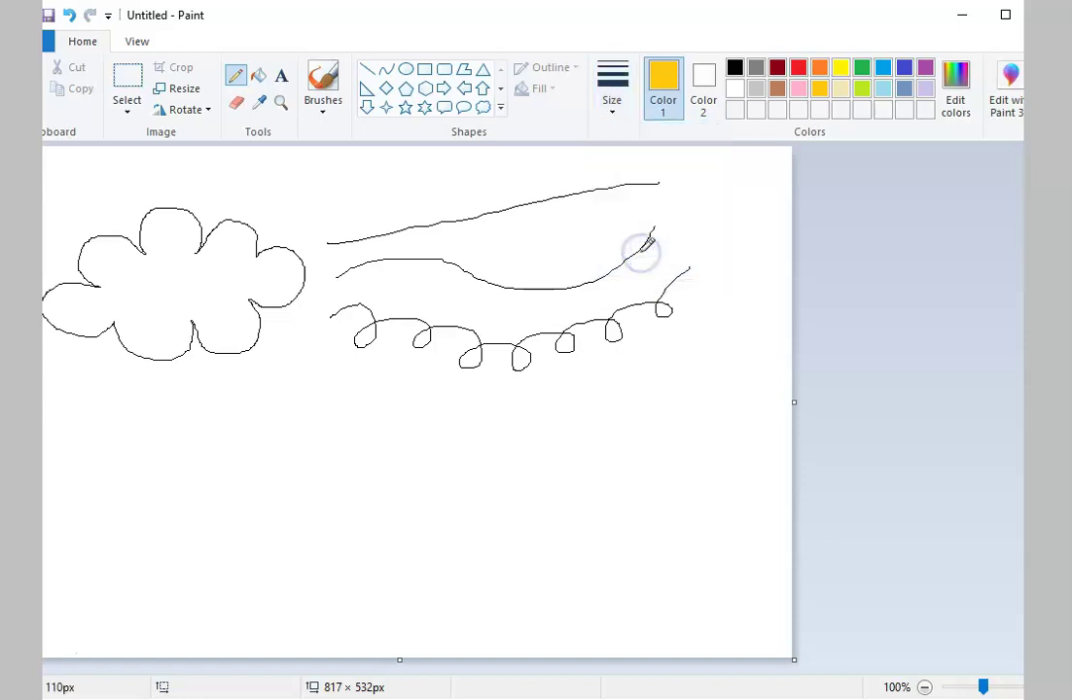
Step: Draw a gold spiral sun with four rays and a long curve to its right
{"action": "mouse_move", "coordinate": [348, 483]}
{"action": "left_mouse_down"}
{"action": "mouse_move", "coordinate": [319, 489]}
{"action": "mouse_move", "coordinate": [346, 520]}
{"action": "mouse_move", "coordinate": [380, 483]}
{"action": "mouse_move", "coordinate": [339, 451]}
{"action": "mouse_move", "coordinate": [298, 493]}
{"action": "mouse_move", "coordinate": [332, 541]}
{"action": "mouse_move", "coordinate": [410, 499]}
{"action": "mouse_move", "coordinate": [376, 435]}
{"action": "mouse_move", "coordinate": [308, 442]}
{"action": "mouse_move", "coordinate": [276, 537]}
{"action": "mouse_move", "coordinate": [341, 570]}
{"action": "mouse_move", "coordinate": [373, 561]}
{"action": "left_mouse_up"}
{"action": "left_click_drag", "start_coordinate": [429, 498], "coordinate": [505, 490]}
{"action": "left_click_drag", "start_coordinate": [252, 494], "coordinate": [186, 498]}
{"action": "left_click_drag", "start_coordinate": [344, 590], "coordinate": [335, 639]}
{"action": "left_click_drag", "start_coordinate": [344, 414], "coordinate": [351, 374]}
{"action": "left_click_drag", "start_coordinate": [419, 447], "coordinate": [639, 404]}
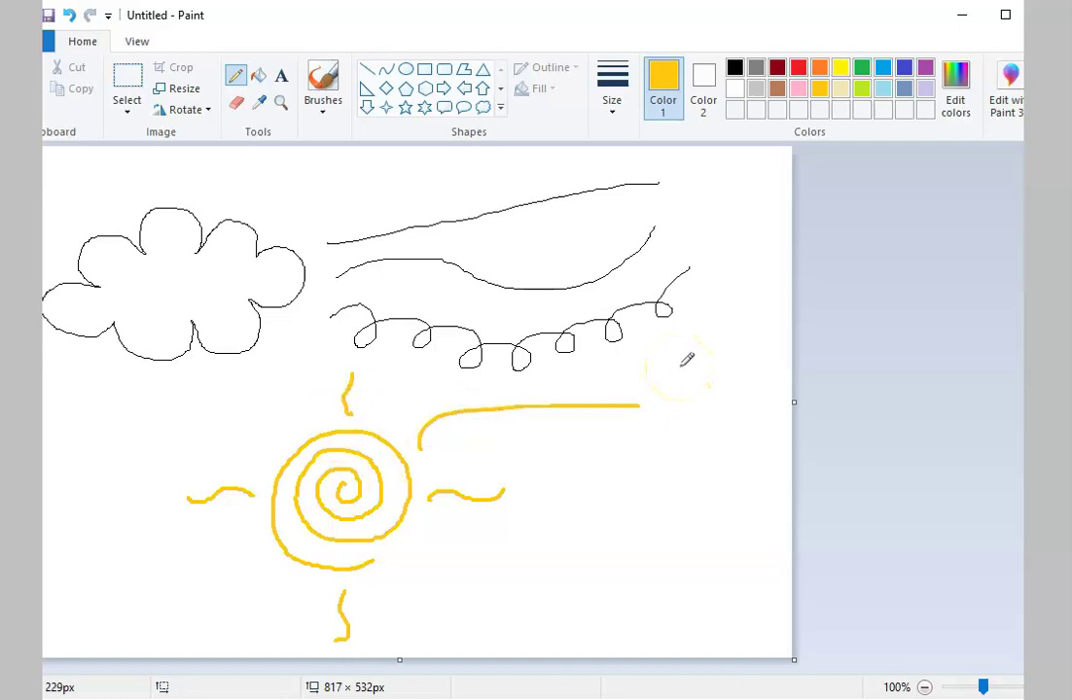
Step: Erase the long yellow curve beside the sun using the largest eraser
{"action": "left_click", "coordinate": [650, 369]}
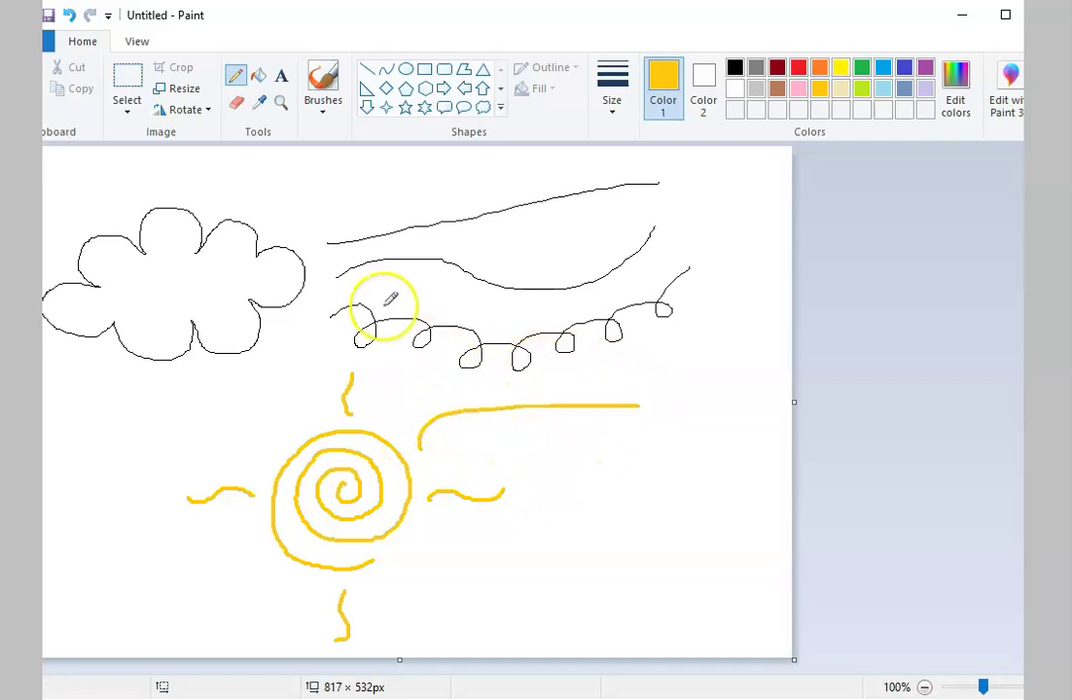
{"action": "left_click", "coordinate": [234, 108]}
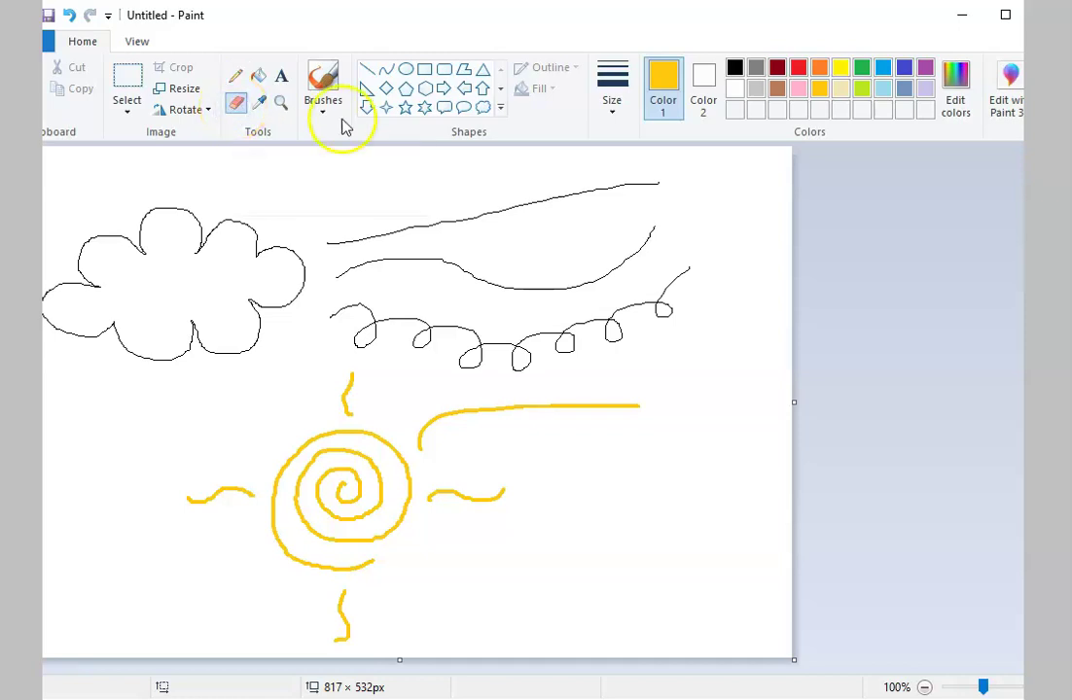
{"action": "left_click", "coordinate": [612, 114]}
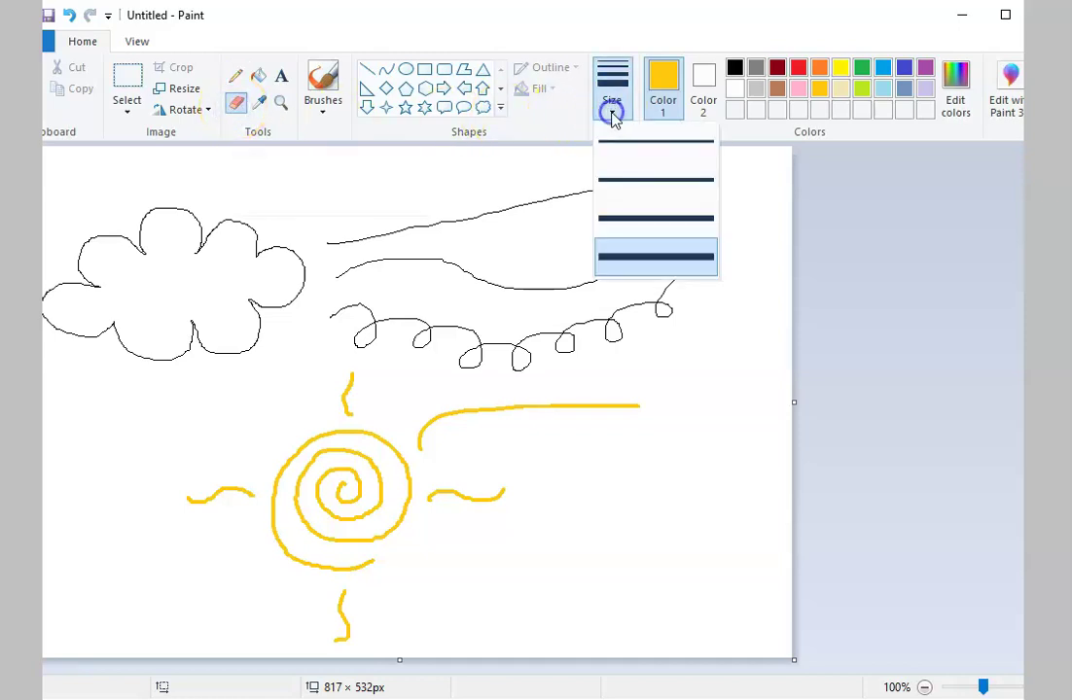
{"action": "left_click", "coordinate": [649, 258]}
{"action": "mouse_move", "coordinate": [654, 406]}
{"action": "left_mouse_down"}
{"action": "mouse_move", "coordinate": [524, 408]}
{"action": "mouse_move", "coordinate": [411, 437]}
{"action": "mouse_move", "coordinate": [450, 410]}
{"action": "left_mouse_up"}
Step: Pencil-draw diagonal rays at the sun's upper and lower corners
{"action": "left_click", "coordinate": [235, 75]}
{"action": "mouse_move", "coordinate": [287, 435]}
{"action": "left_mouse_down"}
{"action": "mouse_move", "coordinate": [272, 408]}
{"action": "mouse_move", "coordinate": [249, 400]}
{"action": "left_mouse_up"}
{"action": "left_click_drag", "start_coordinate": [265, 567], "coordinate": [206, 605]}
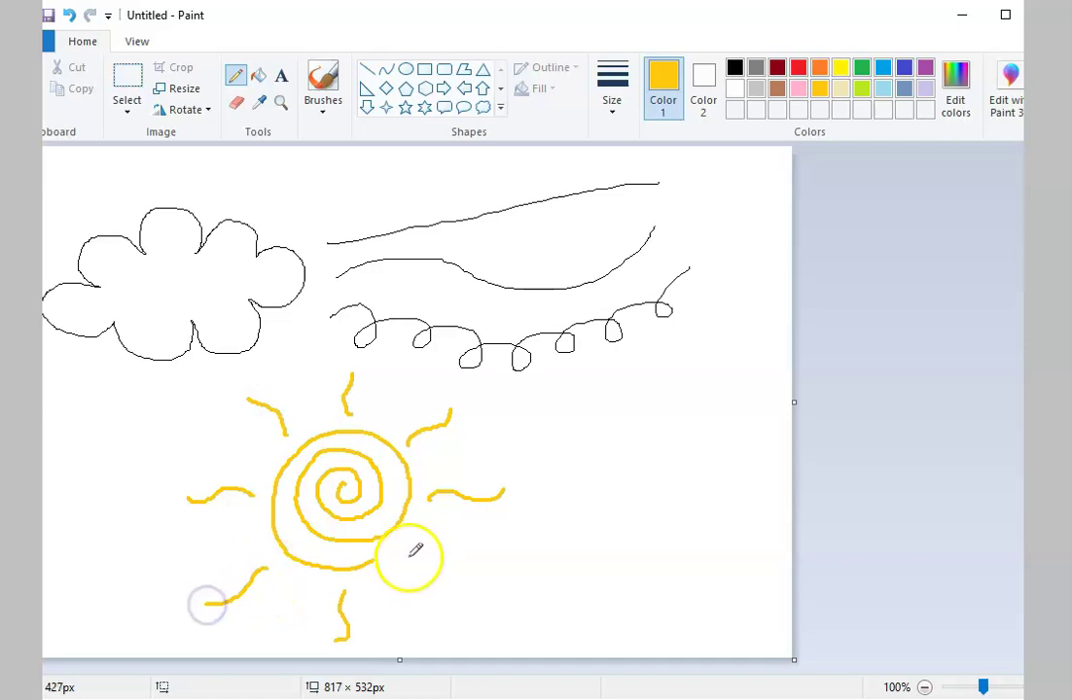
{"action": "left_click_drag", "start_coordinate": [416, 550], "coordinate": [468, 587]}
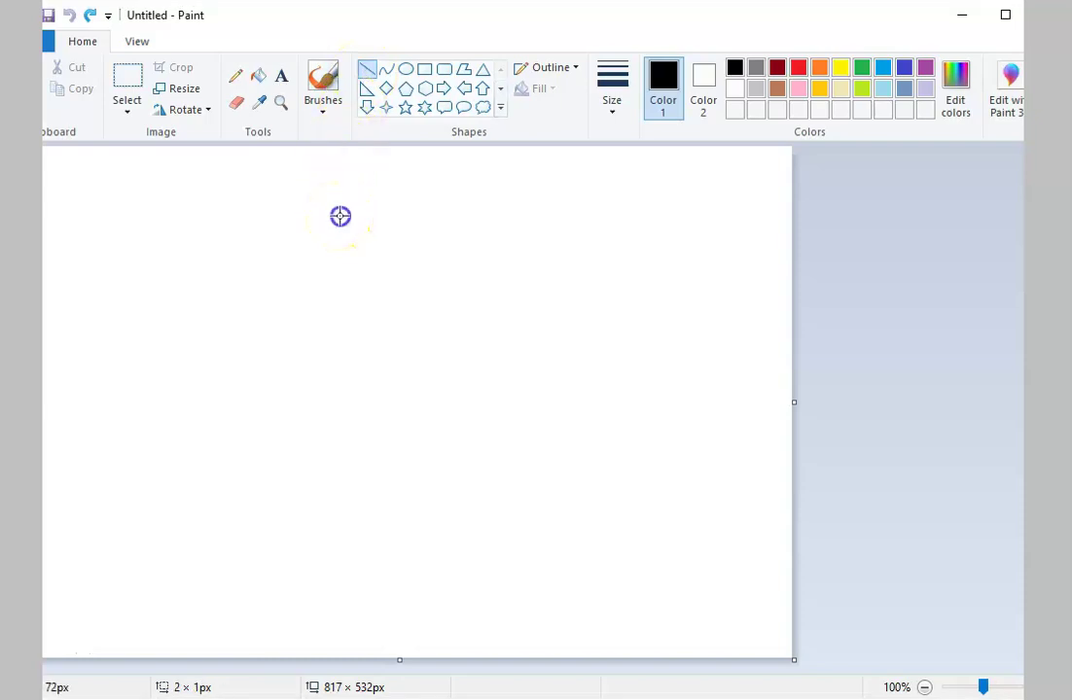
Step: Draw a straight thin black vertical line
{"action": "left_click_drag", "start_coordinate": [339, 216], "coordinate": [339, 470]}
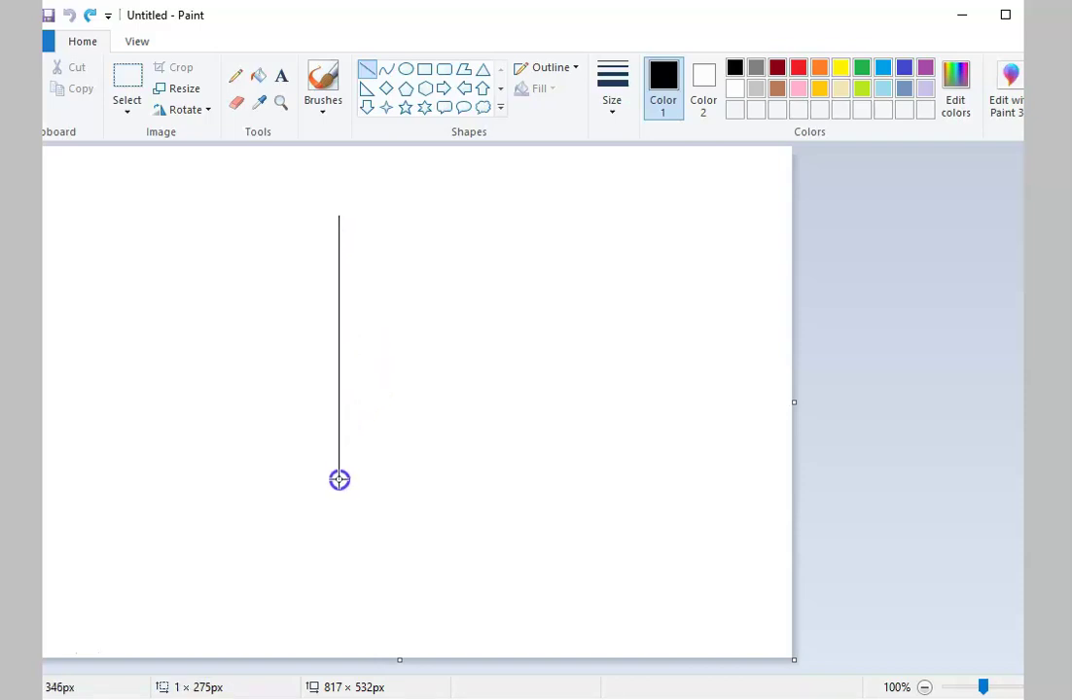
{"action": "left_click", "coordinate": [354, 467]}
{"action": "left_click_drag", "start_coordinate": [395, 199], "coordinate": [457, 181]}
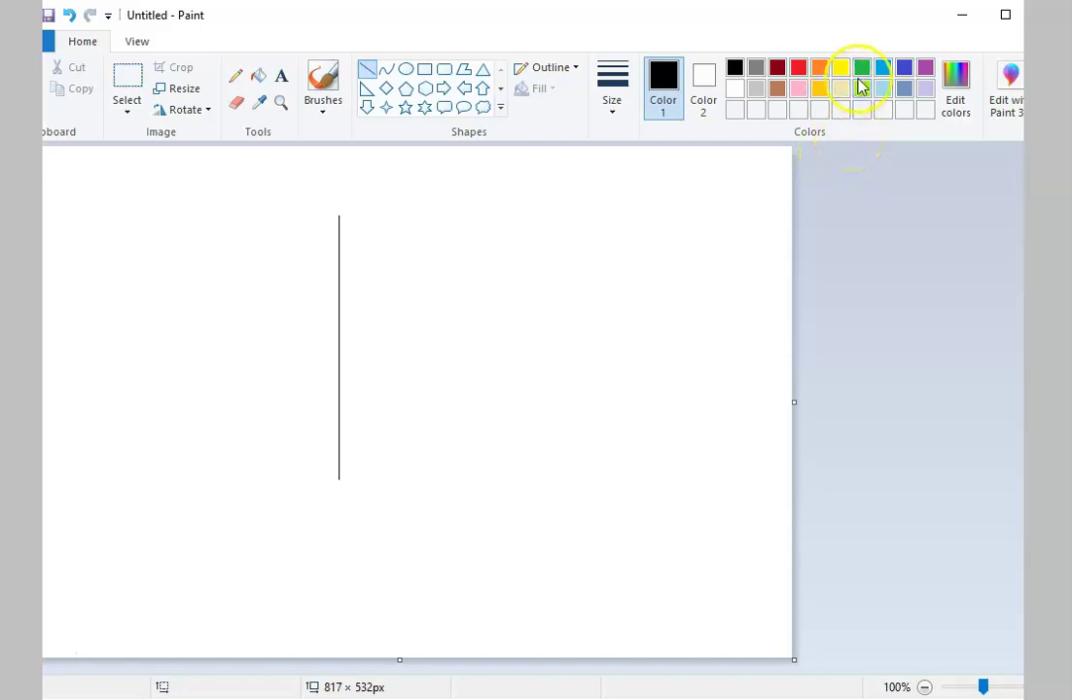
Step: Draw two blue lines at the third thickness branching from the black line
{"action": "left_click", "coordinate": [882, 68]}
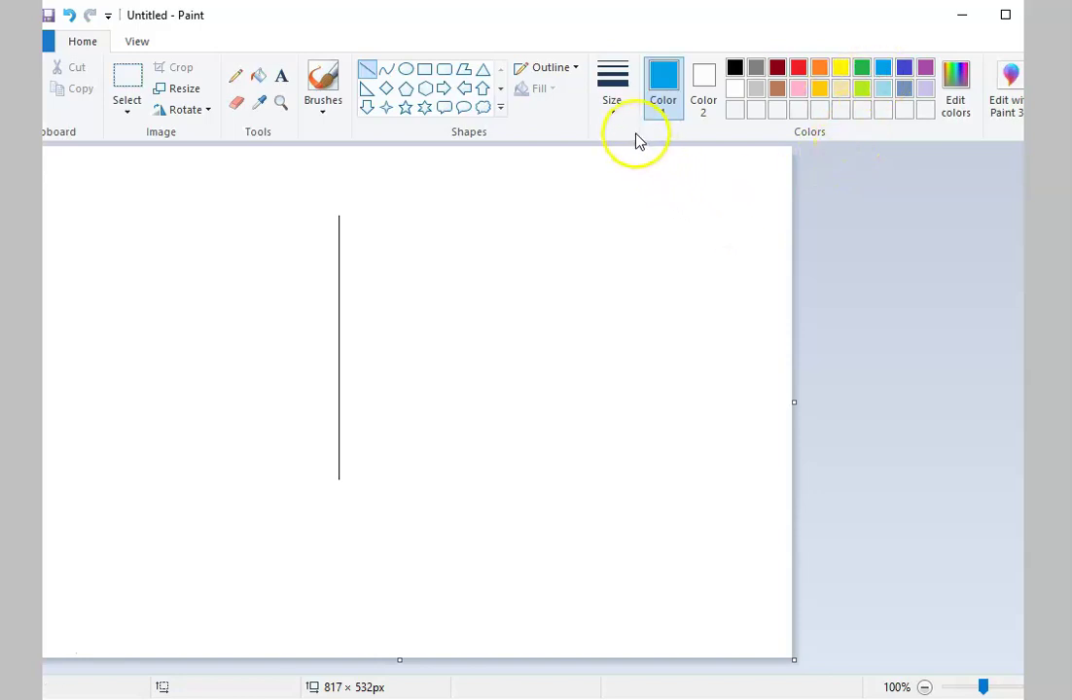
{"action": "left_click", "coordinate": [617, 113]}
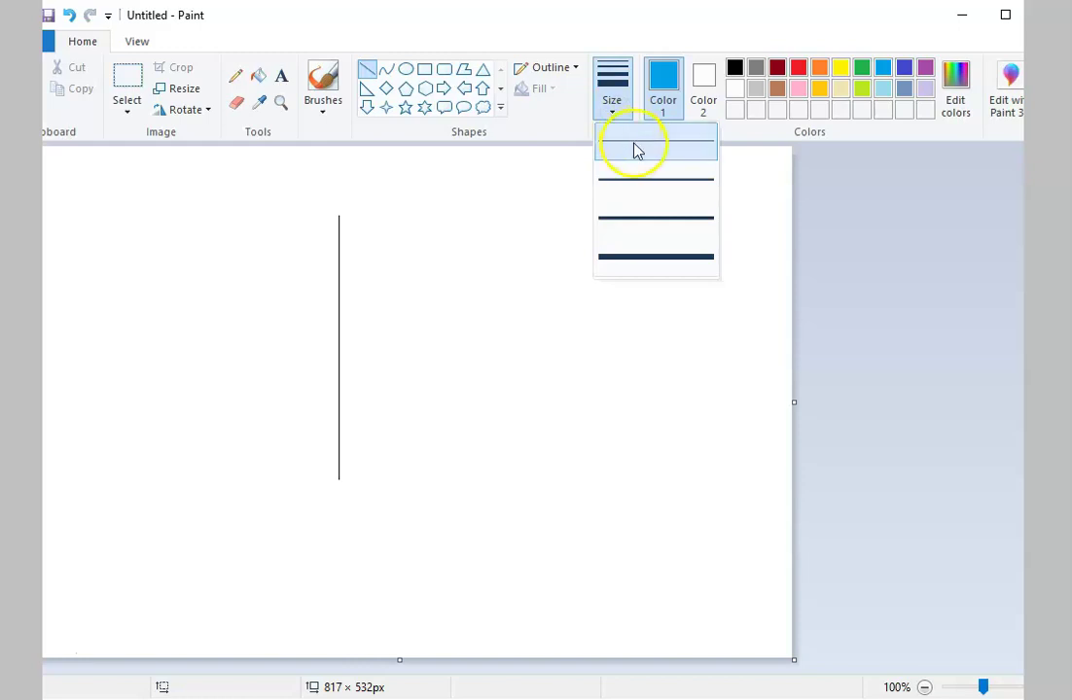
{"action": "left_click", "coordinate": [637, 219]}
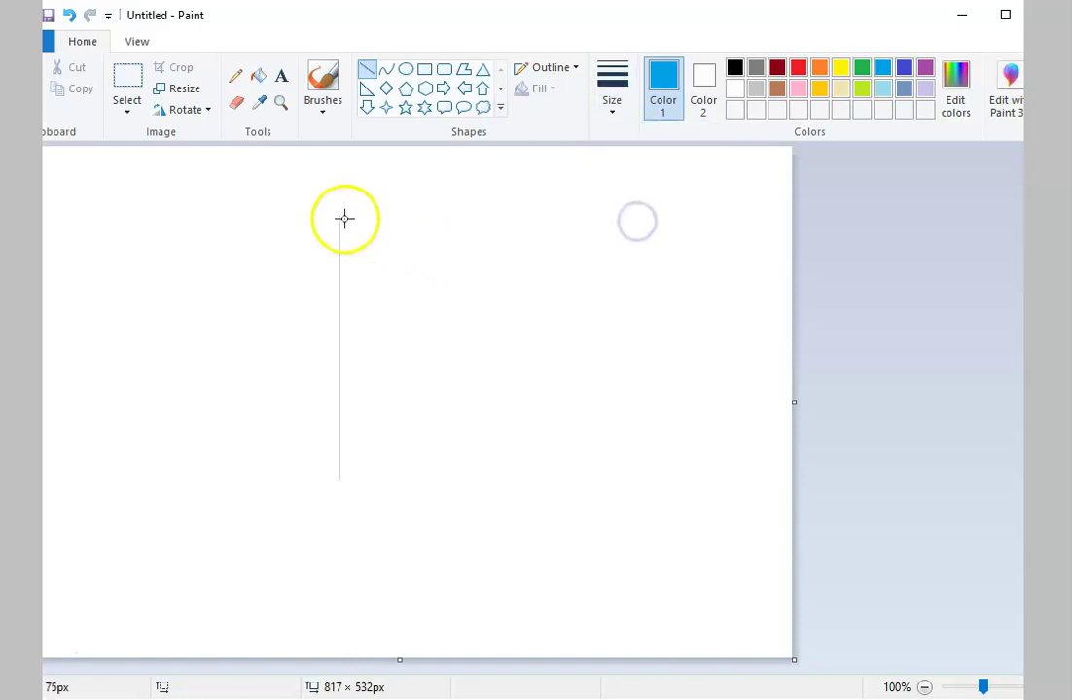
{"action": "left_click_drag", "start_coordinate": [340, 218], "coordinate": [465, 395]}
{"action": "left_click_drag", "start_coordinate": [342, 414], "coordinate": [660, 360]}
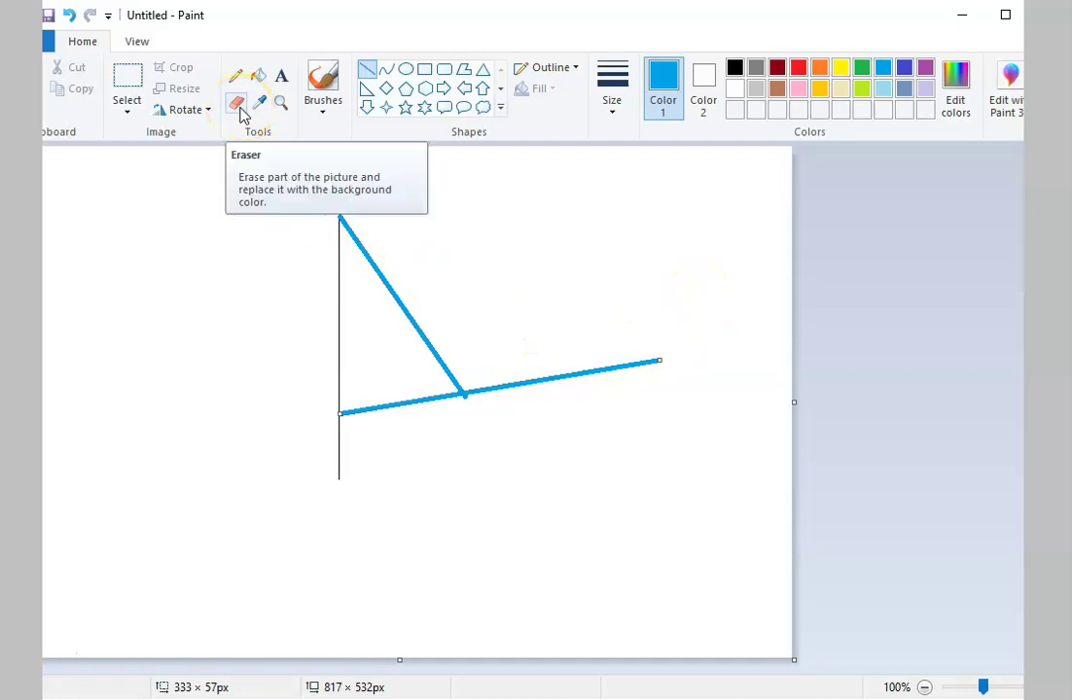
Step: Undo the crossing line, close the blue sail, and draw a thickest-size brown hull below
{"action": "left_click", "coordinate": [70, 17]}
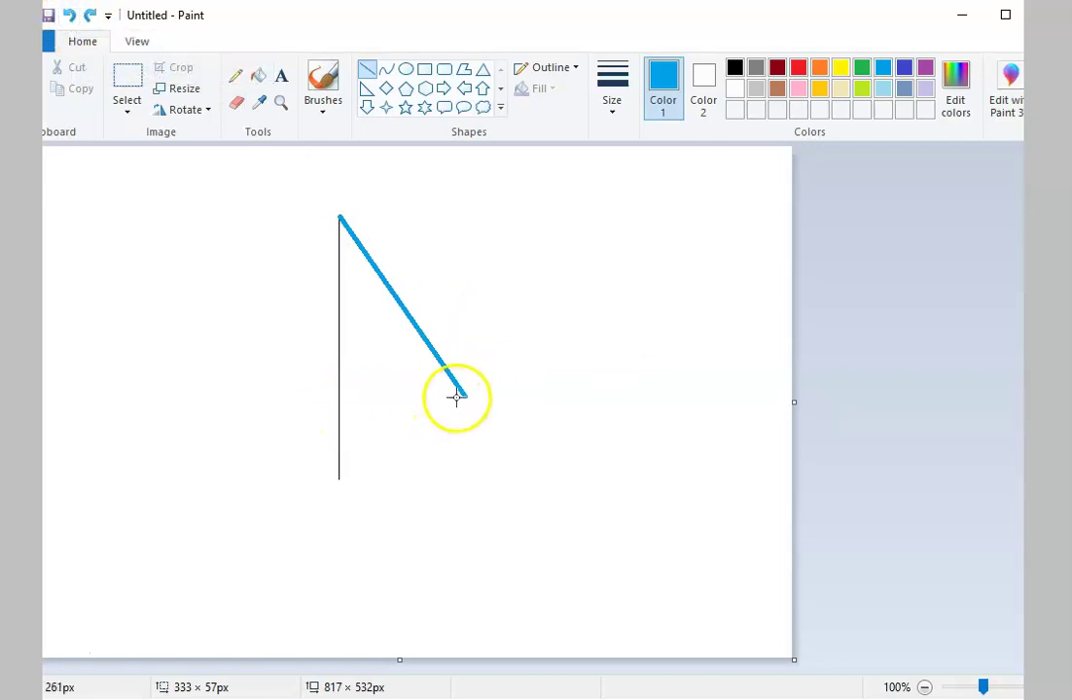
{"action": "left_click_drag", "start_coordinate": [465, 395], "coordinate": [341, 425]}
{"action": "left_click", "coordinate": [564, 347]}
{"action": "left_click", "coordinate": [777, 87]}
{"action": "left_click", "coordinate": [612, 102]}
{"action": "left_click", "coordinate": [655, 251]}
{"action": "left_click_drag", "start_coordinate": [184, 484], "coordinate": [558, 484]}
{"action": "left_click", "coordinate": [598, 466]}
{"action": "mouse_move", "coordinate": [187, 485]}
{"action": "left_mouse_down"}
{"action": "mouse_move", "coordinate": [232, 567]}
{"action": "mouse_move", "coordinate": [556, 569]}
{"action": "left_mouse_up"}
{"action": "left_click_drag", "start_coordinate": [559, 482], "coordinate": [526, 570]}
Step: Erase the stray end of the hull's bottom line with the largest eraser
{"action": "left_click", "coordinate": [237, 103]}
{"action": "left_click", "coordinate": [611, 95]}
{"action": "left_click", "coordinate": [632, 253]}
{"action": "left_click_drag", "start_coordinate": [539, 571], "coordinate": [576, 566]}
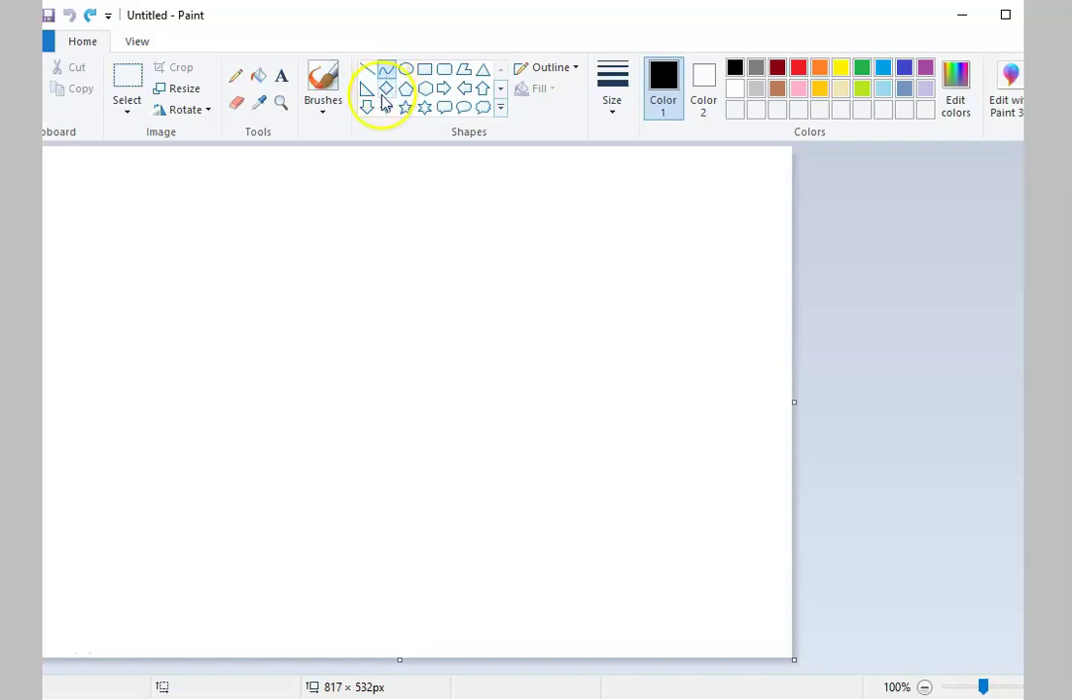
Step: Draw two thin black curved arches side by side
{"action": "left_click", "coordinate": [198, 339]}
{"action": "left_click_drag", "start_coordinate": [242, 339], "coordinate": [323, 340]}
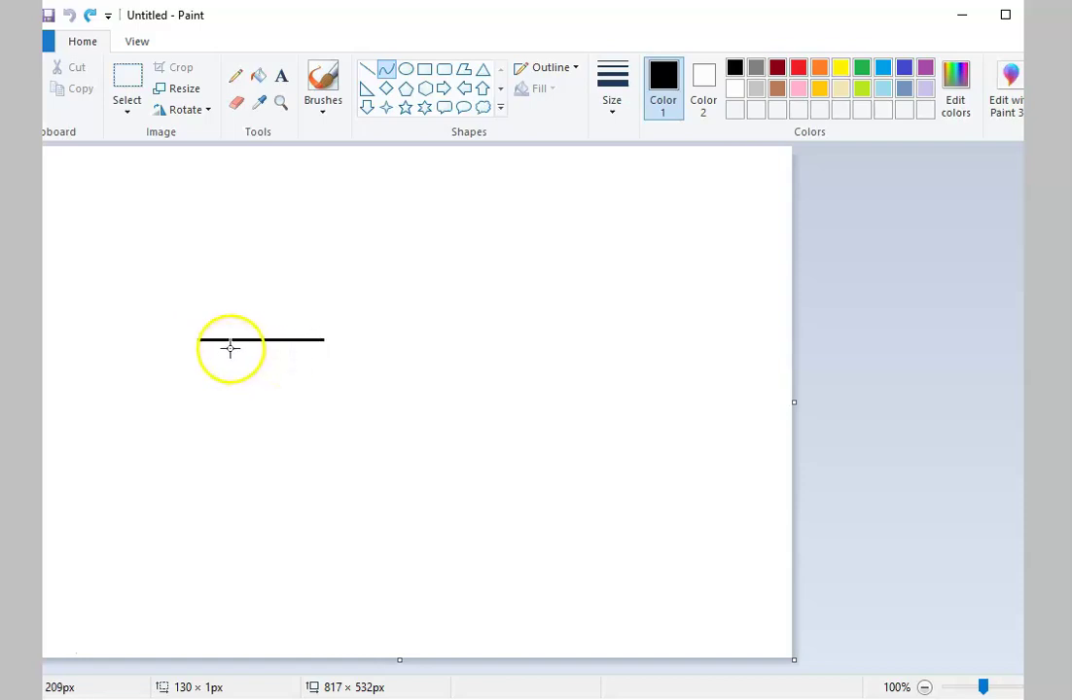
{"action": "left_click_drag", "start_coordinate": [224, 340], "coordinate": [233, 281]}
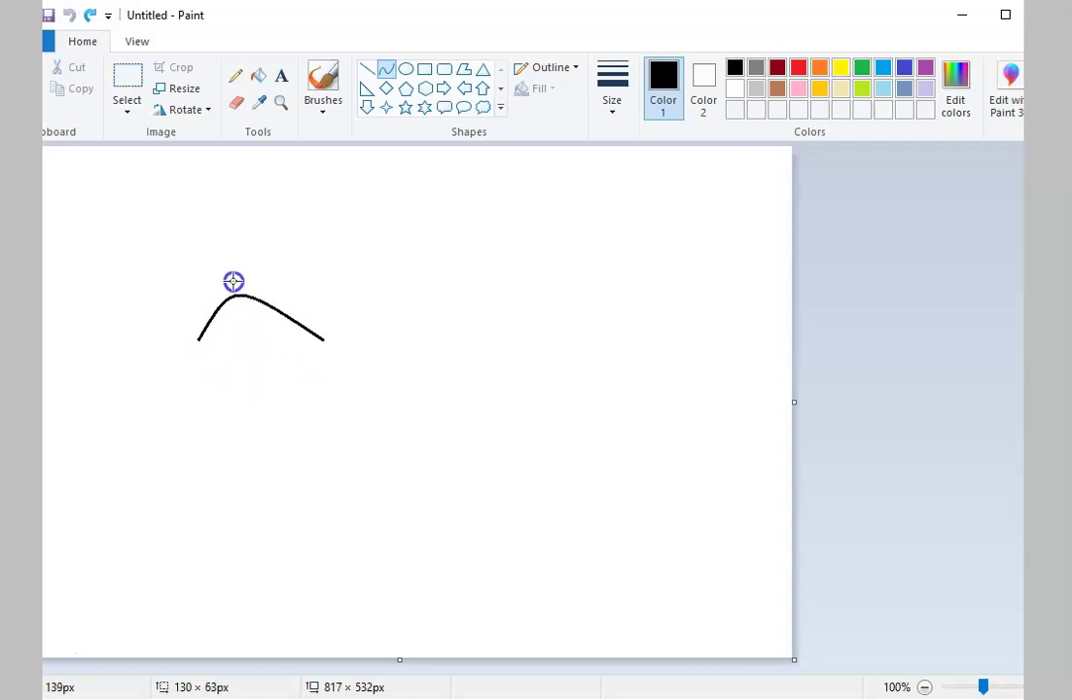
{"action": "left_click_drag", "start_coordinate": [278, 314], "coordinate": [288, 279]}
{"action": "left_click", "coordinate": [293, 294]}
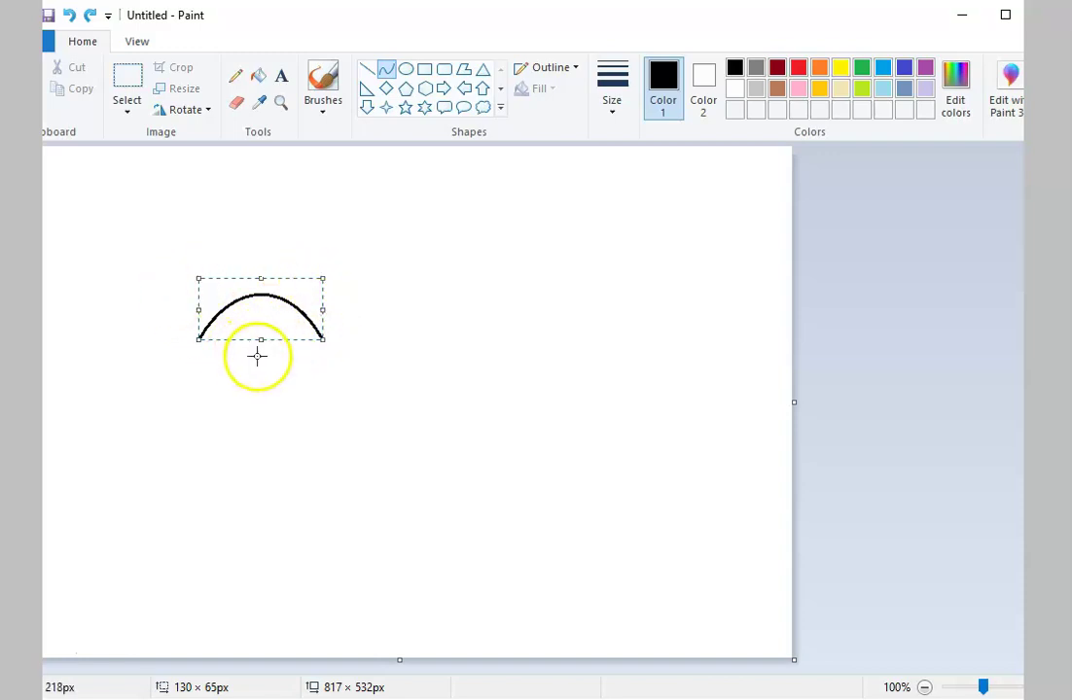
{"action": "left_click", "coordinate": [339, 309]}
{"action": "mouse_move", "coordinate": [352, 337]}
{"action": "left_mouse_down"}
{"action": "mouse_move", "coordinate": [457, 337]}
{"action": "mouse_move", "coordinate": [383, 337]}
{"action": "mouse_move", "coordinate": [383, 294]}
{"action": "mouse_move", "coordinate": [430, 283]}
{"action": "left_mouse_up"}
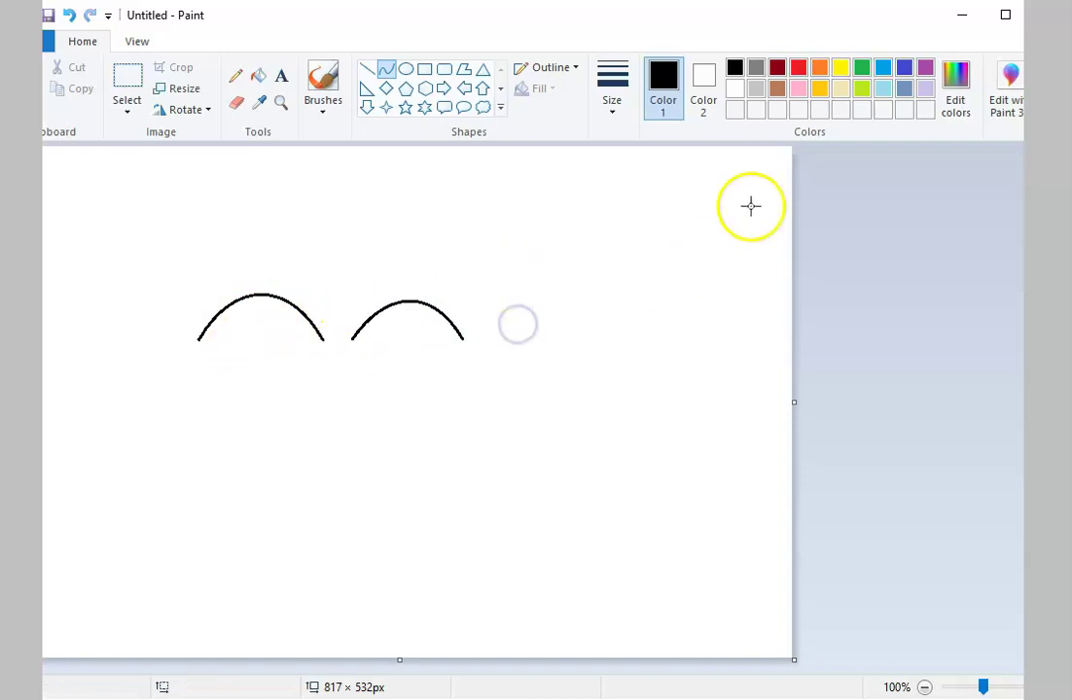
Step: Draw a thick dark-red bent line and straight line below the arches
{"action": "left_click", "coordinate": [778, 70]}
{"action": "left_click", "coordinate": [611, 92]}
{"action": "left_click", "coordinate": [625, 223]}
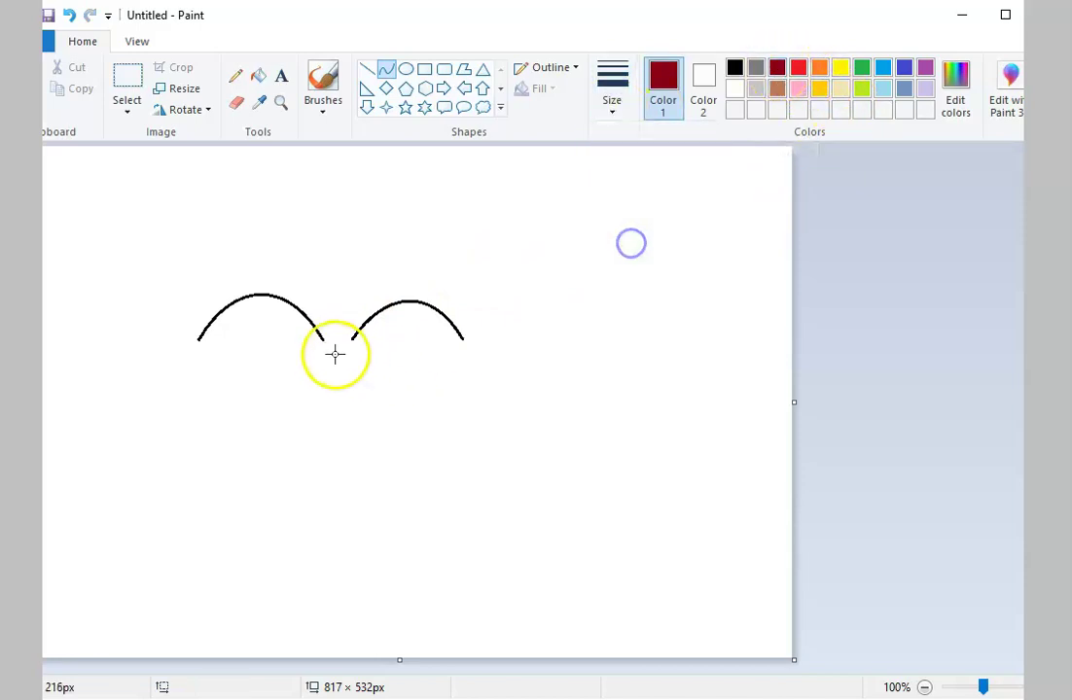
{"action": "mouse_move", "coordinate": [335, 359]}
{"action": "left_mouse_down"}
{"action": "mouse_move", "coordinate": [338, 445]}
{"action": "mouse_move", "coordinate": [385, 431]}
{"action": "left_mouse_up"}
{"action": "left_click", "coordinate": [251, 464]}
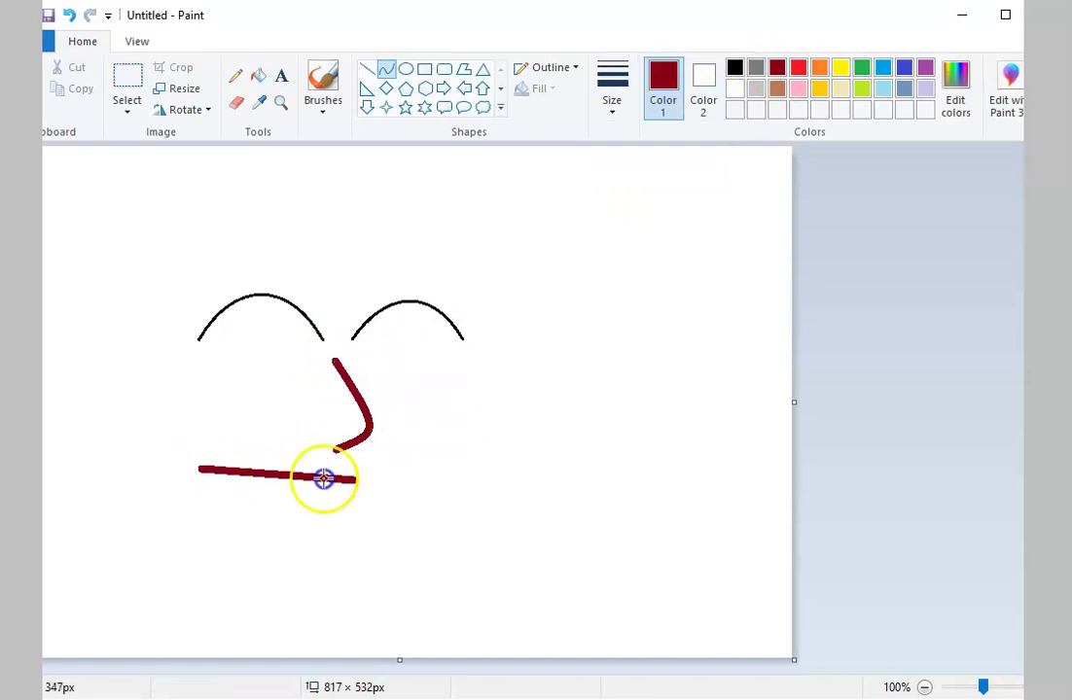